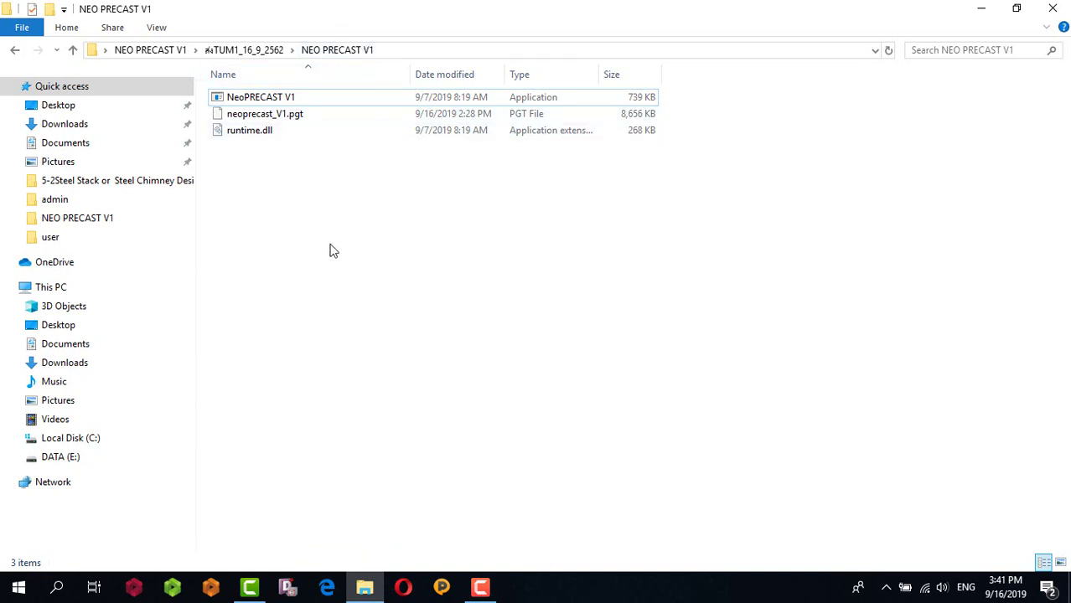
- Launch the NeoPRECAST V1 application as administrator, minimise the folder window and enter the program from its start-up notice
{"action": "left_click", "coordinate": [285, 99]}
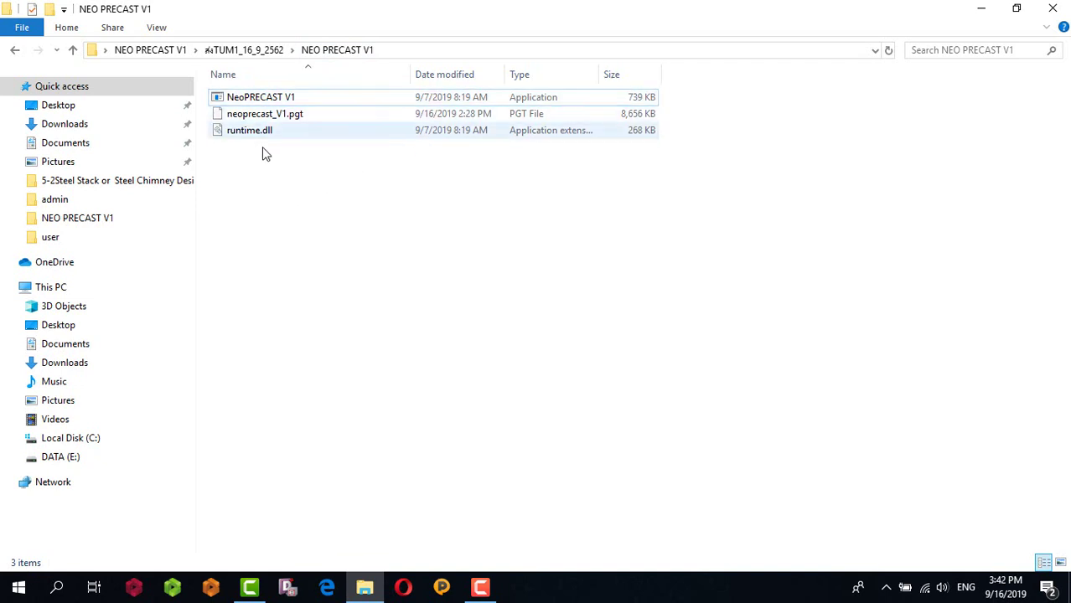
{"action": "right_click", "coordinate": [283, 100]}
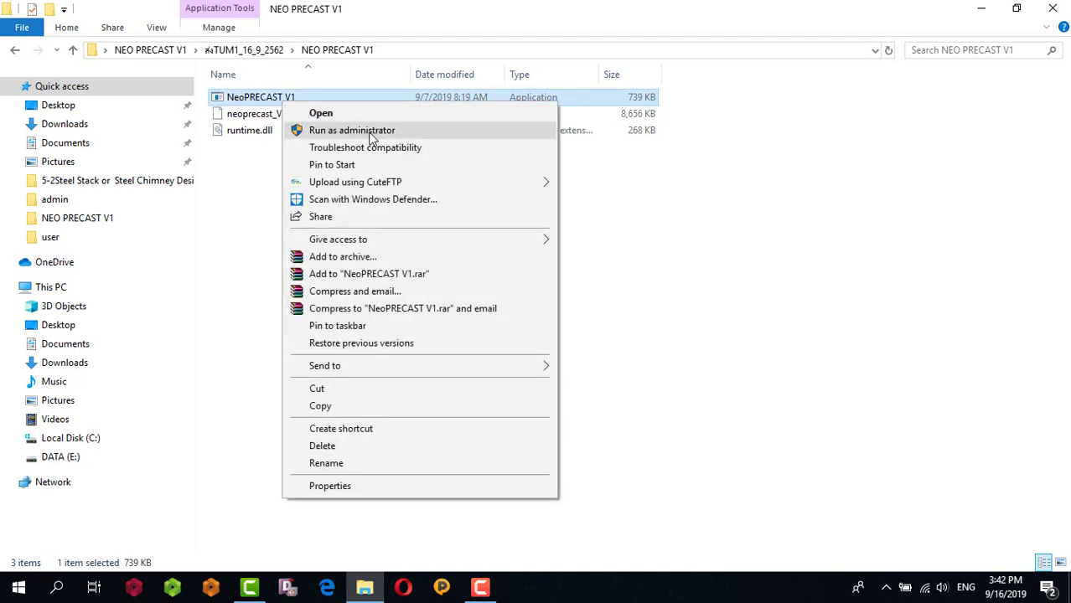
{"action": "left_click", "coordinate": [371, 133]}
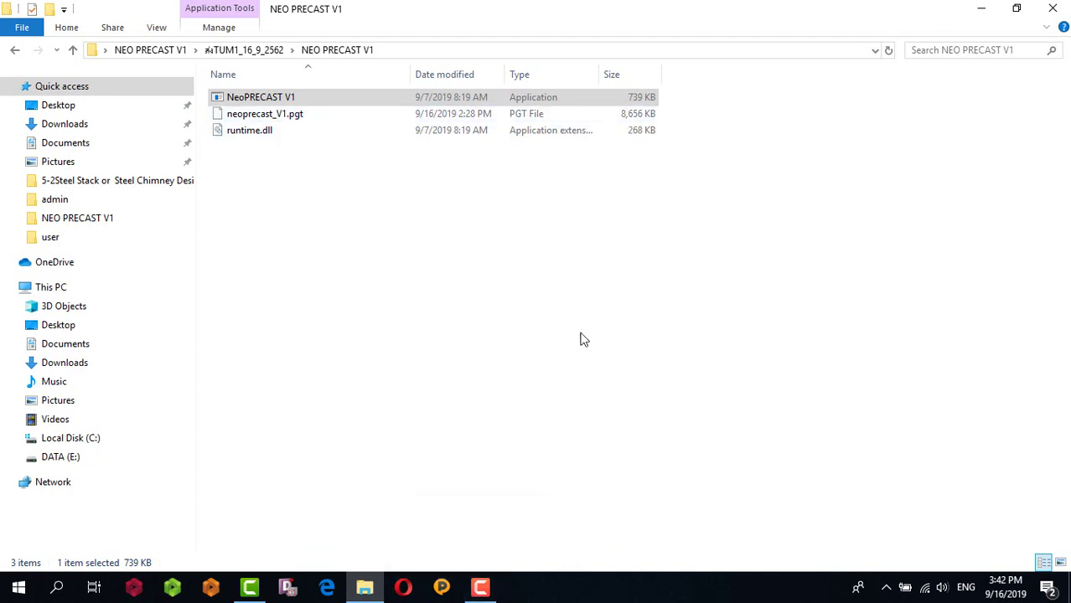
{"action": "left_click", "coordinate": [886, 587]}
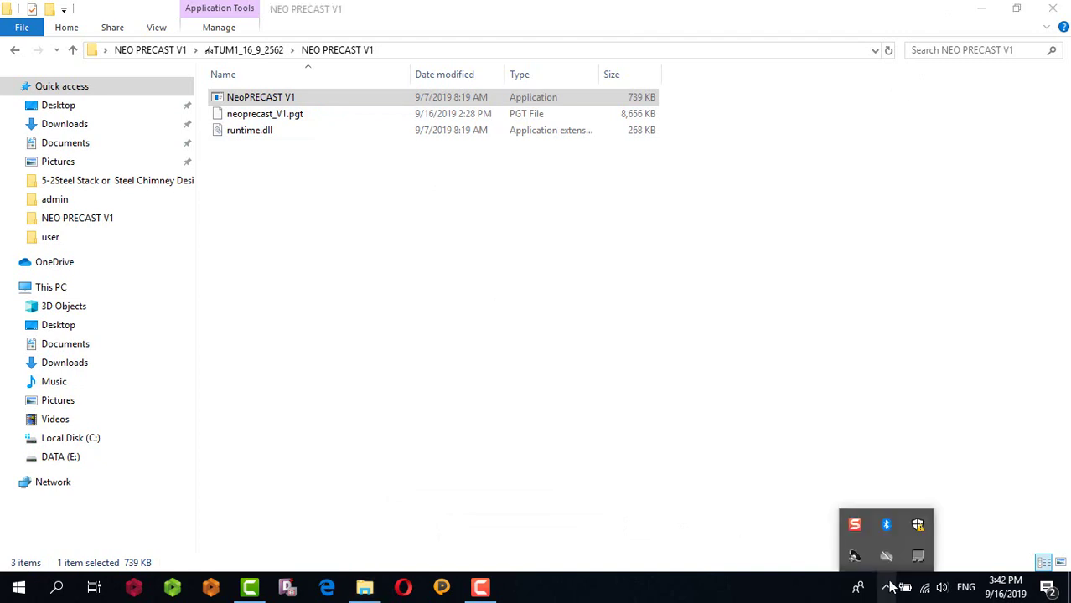
{"action": "left_click", "coordinate": [980, 8]}
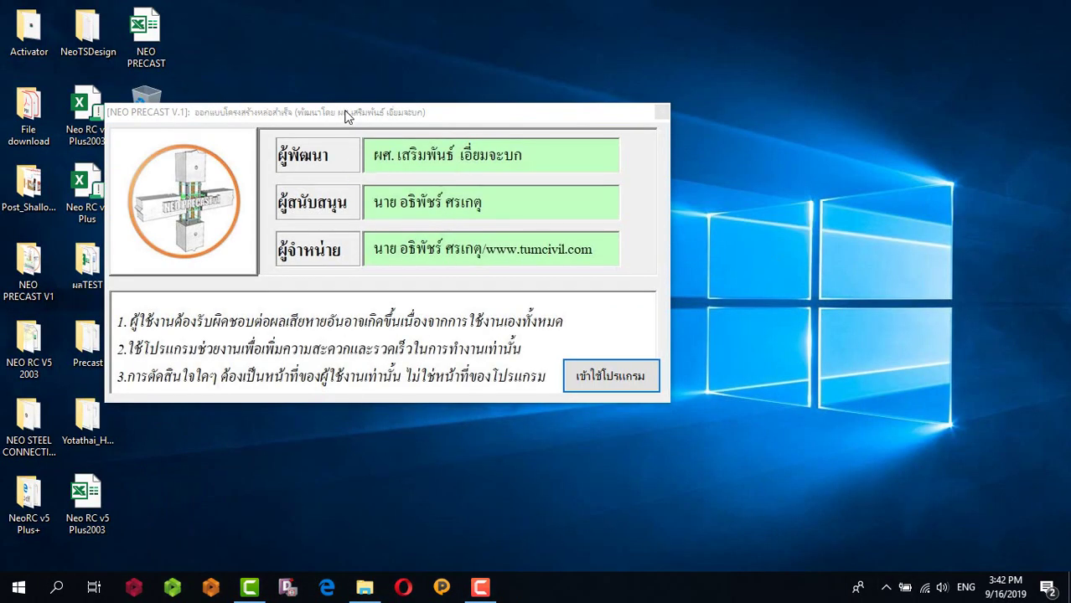
{"action": "left_click_drag", "start_coordinate": [346, 113], "coordinate": [398, 77]}
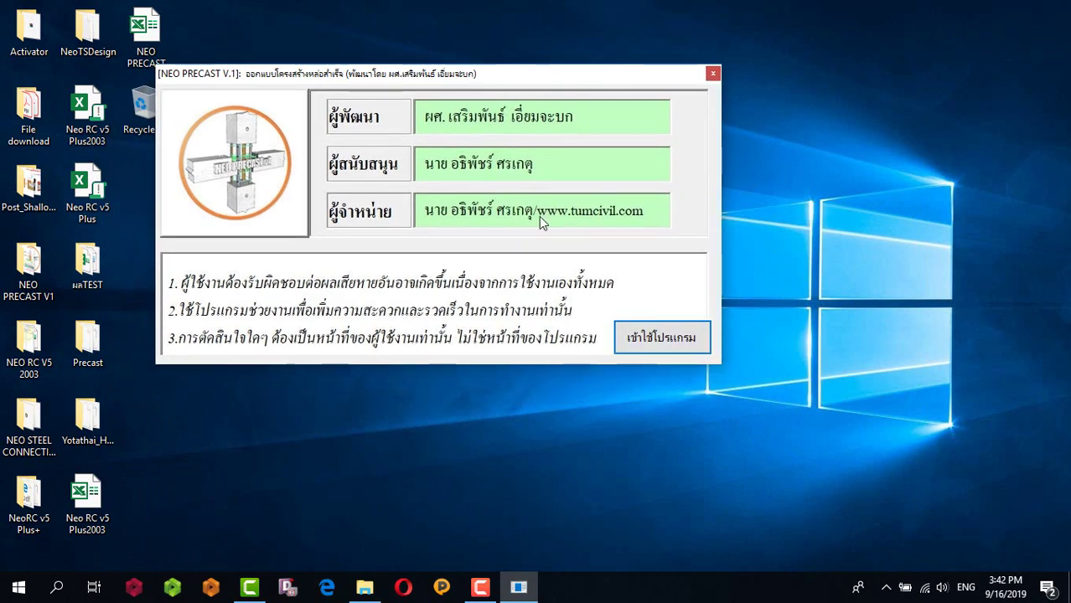
{"action": "left_click", "coordinate": [652, 343]}
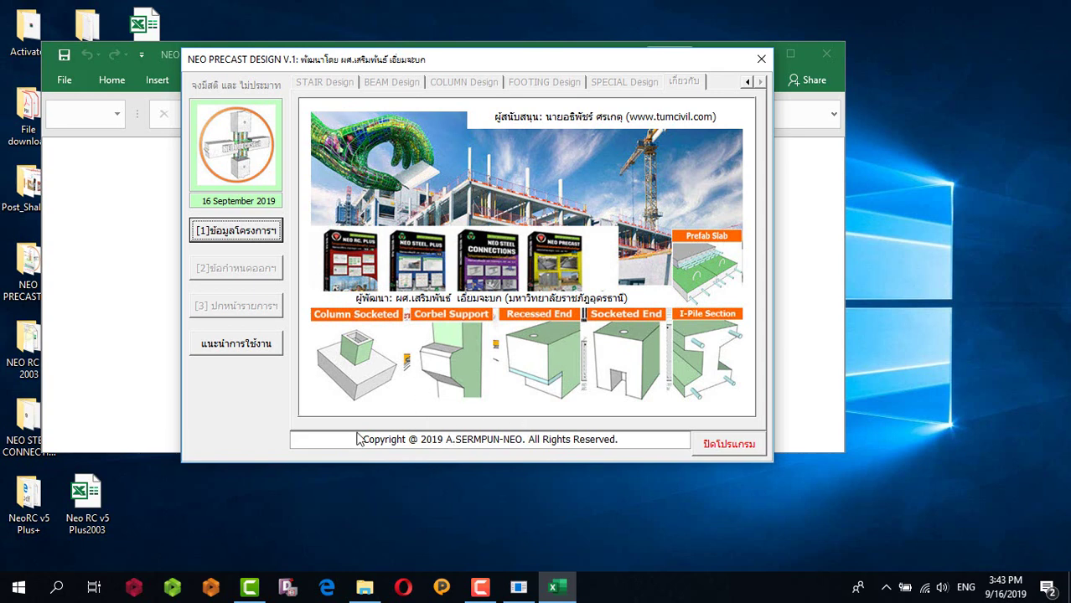
- Open the project information form ([1]) and accept it with its default placeholder entries
{"action": "left_click_drag", "start_coordinate": [303, 67], "coordinate": [292, 86]}
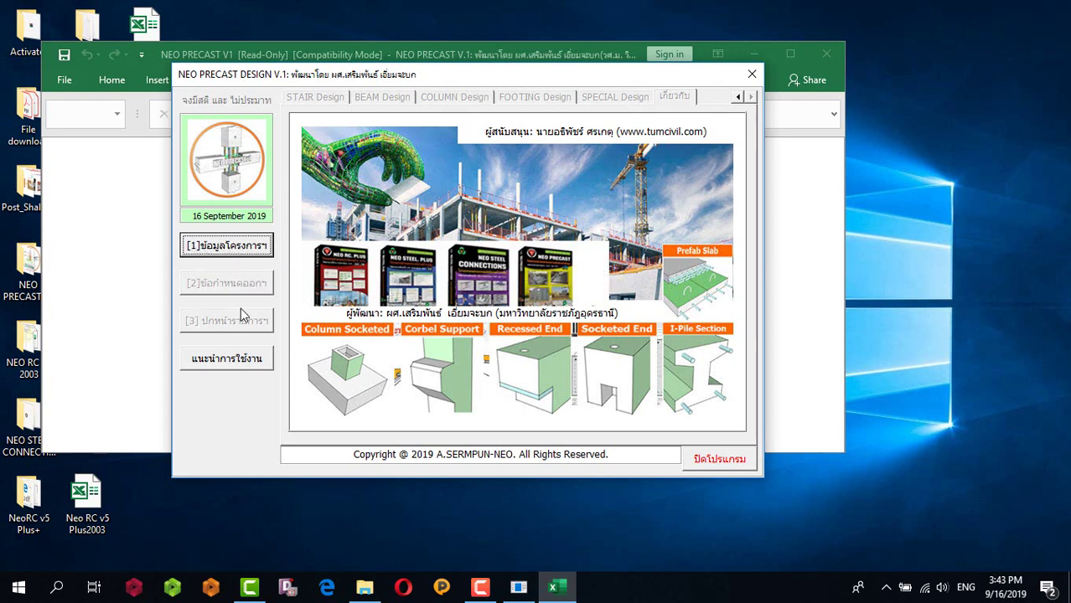
{"action": "left_click", "coordinate": [223, 252]}
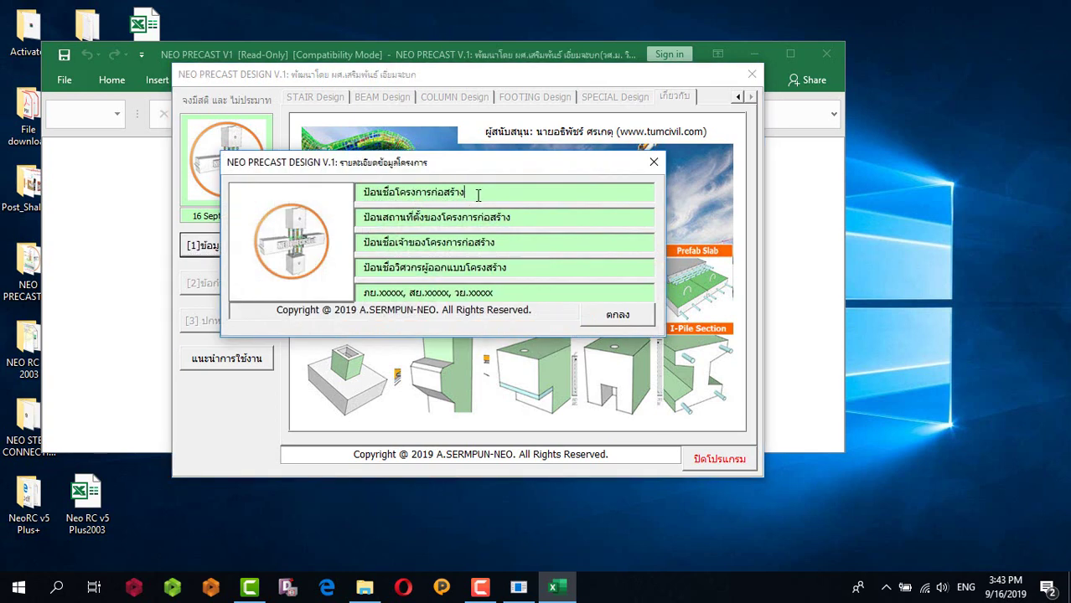
{"action": "left_click_drag", "start_coordinate": [478, 195], "coordinate": [342, 201]}
{"action": "left_click", "coordinate": [459, 221]}
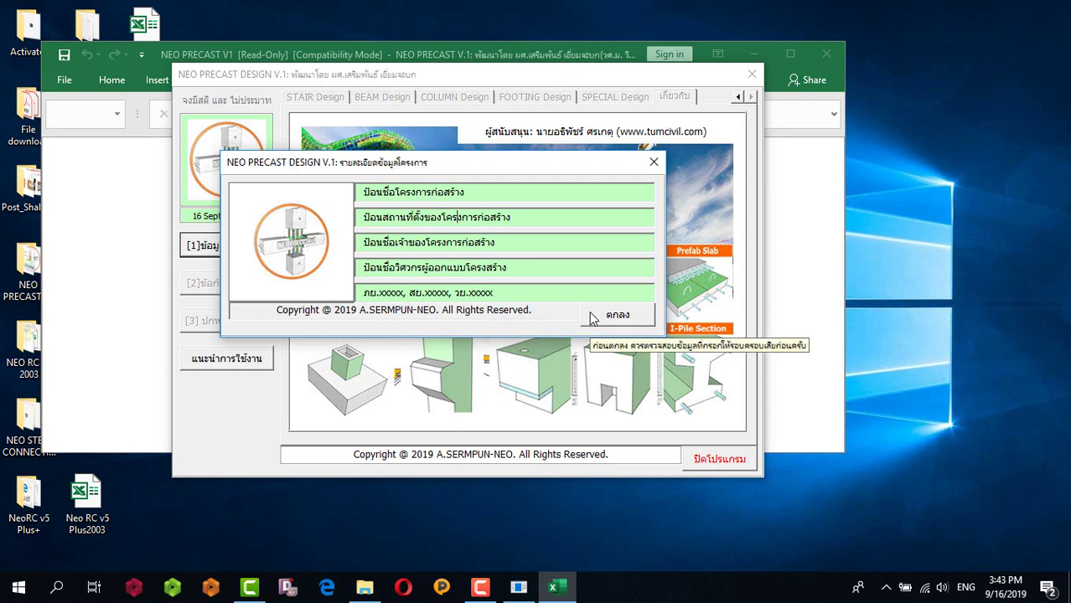
{"action": "left_click_drag", "start_coordinate": [411, 174], "coordinate": [622, 152]}
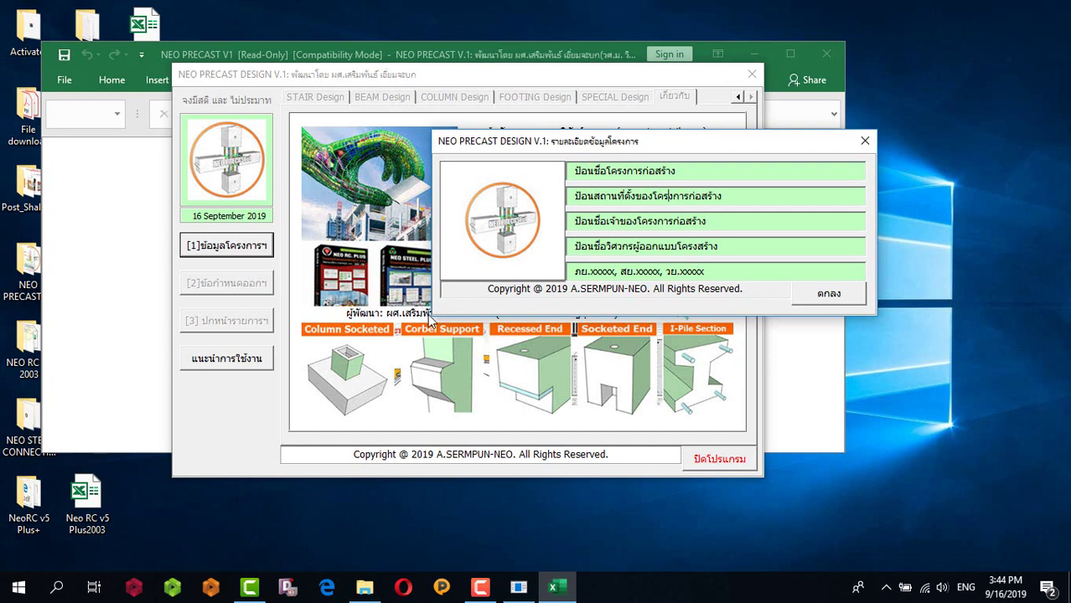
{"action": "left_click", "coordinate": [830, 300]}
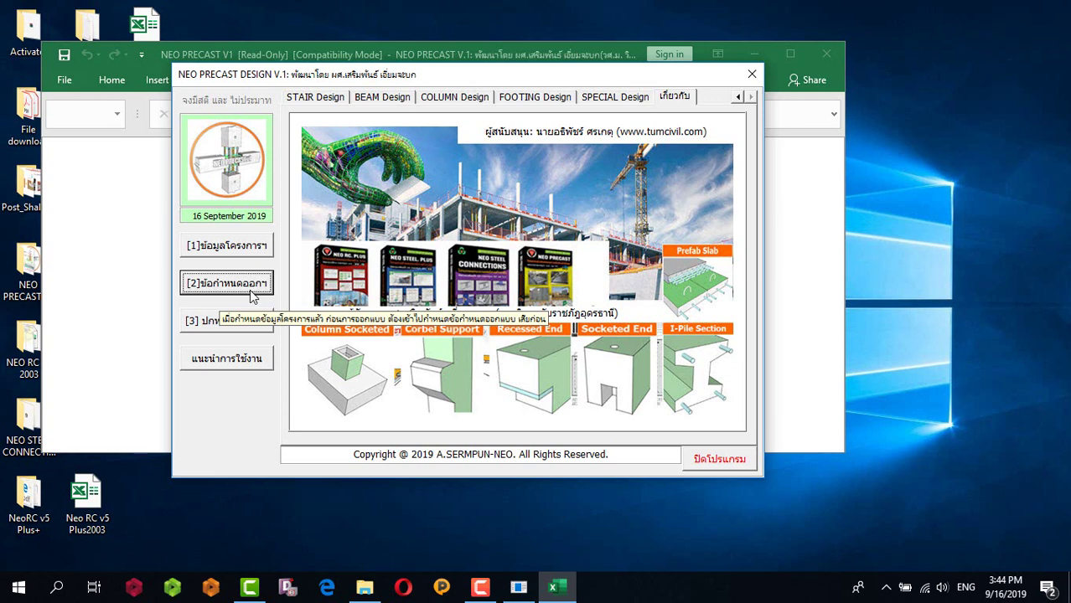
- Open the design criteria sheet ([2]) and maximise its window
{"action": "left_click", "coordinate": [251, 294]}
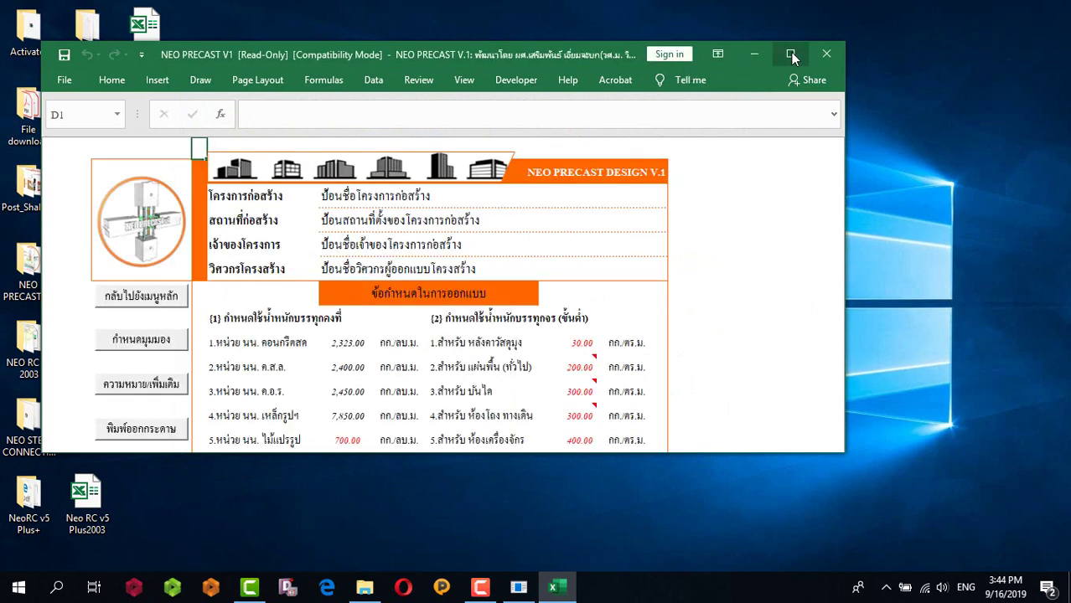
{"action": "left_click", "coordinate": [791, 54]}
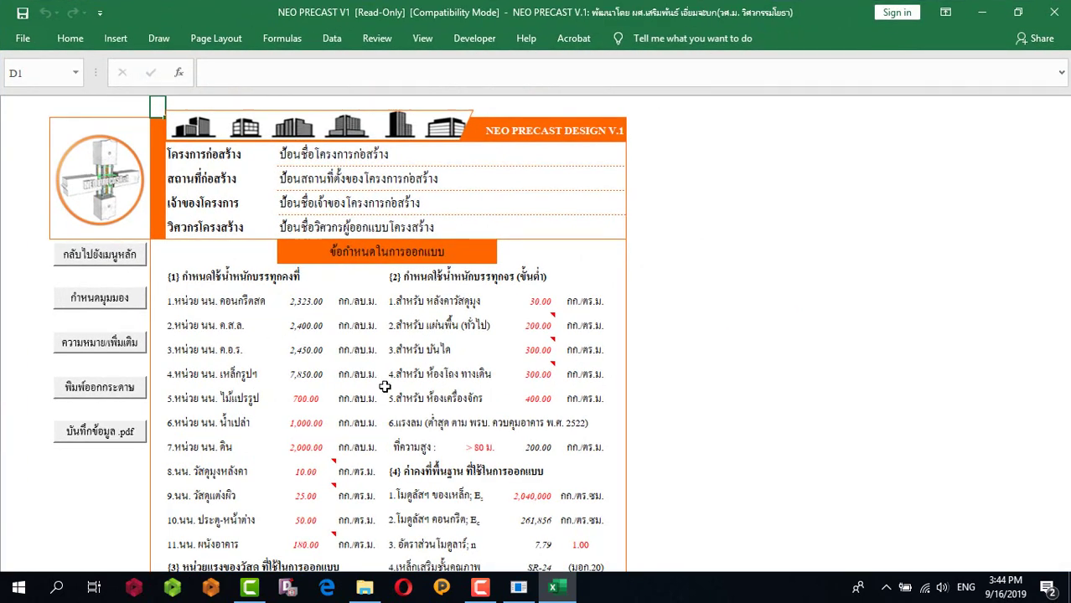
- Examine the material unit weights in section {1} and the input guidance attached to the red editable cells
{"action": "left_click", "coordinate": [307, 379]}
{"action": "left_click", "coordinate": [303, 401]}
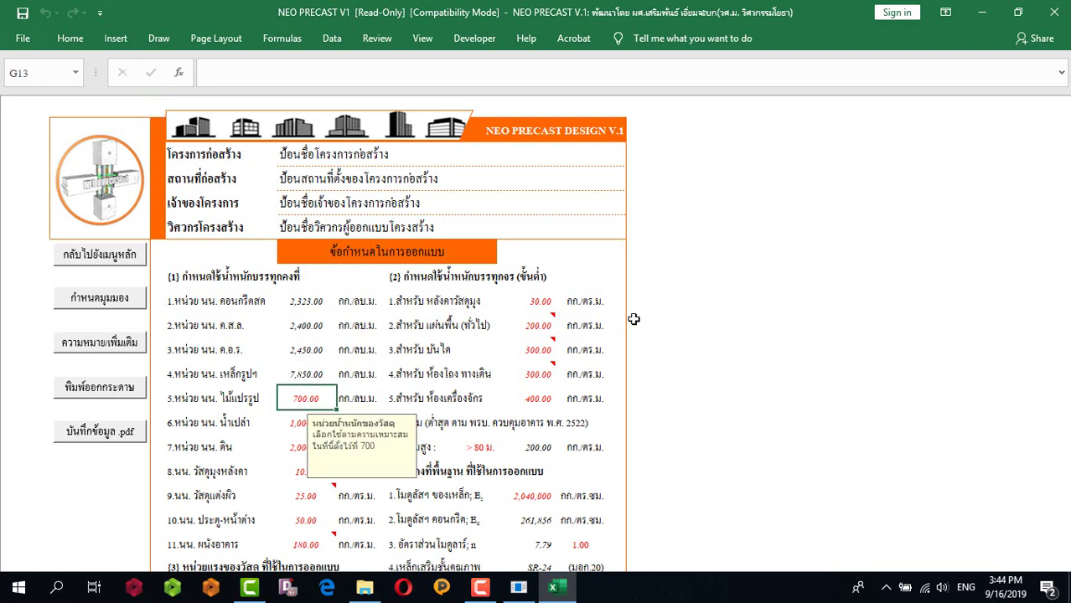
{"action": "scroll", "coordinate": [634, 318], "scroll_direction": "down", "scroll_amount": 2}
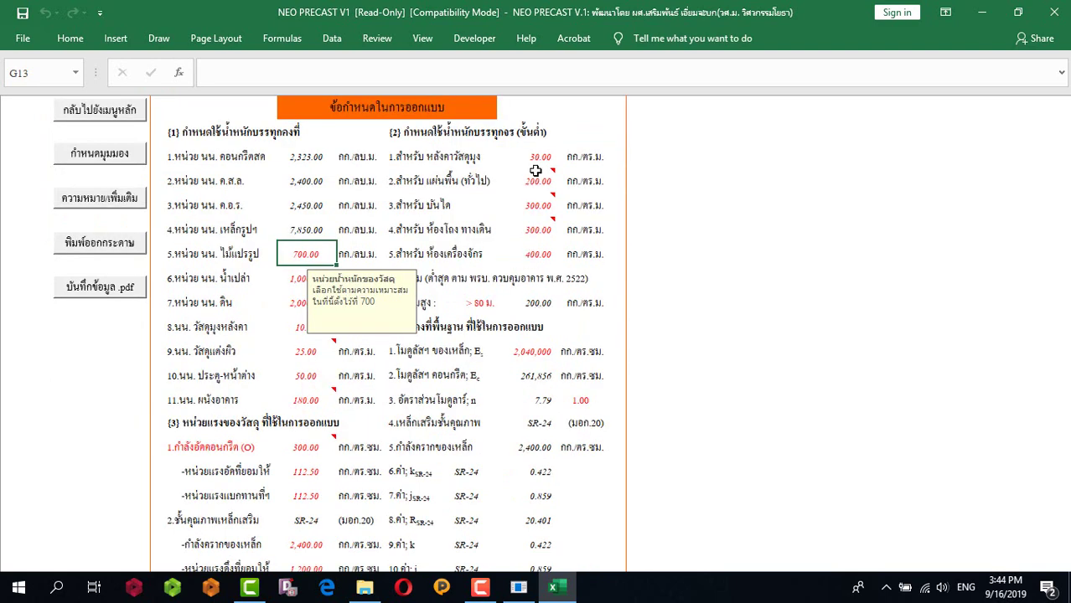
{"action": "mouse_move", "coordinate": [531, 170]}
{"action": "left_click", "coordinate": [293, 285]}
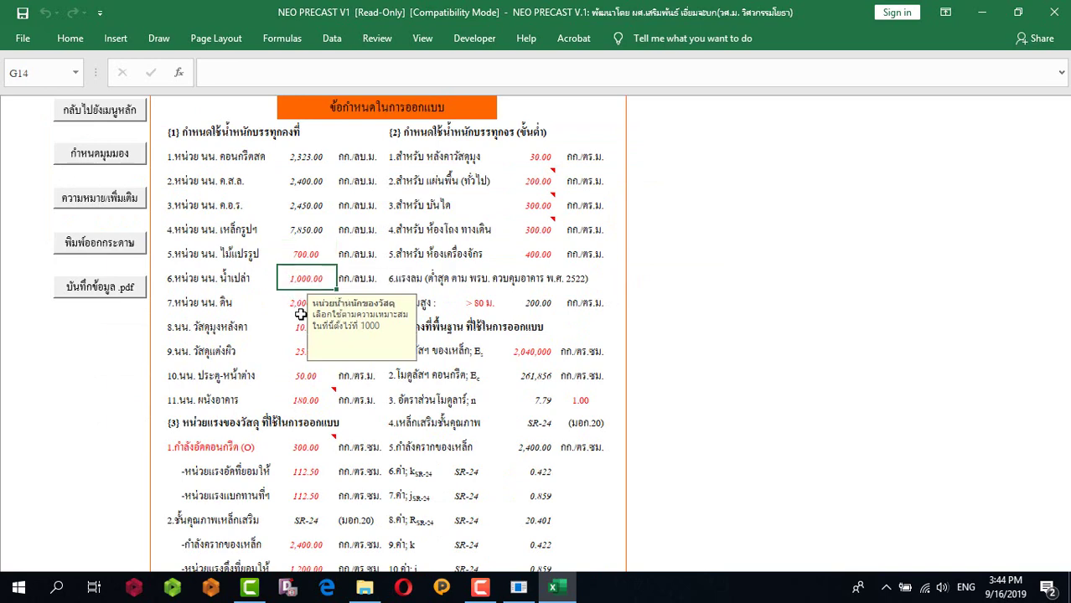
{"action": "left_click", "coordinate": [299, 306]}
{"action": "left_click", "coordinate": [299, 332]}
{"action": "left_click", "coordinate": [308, 248]}
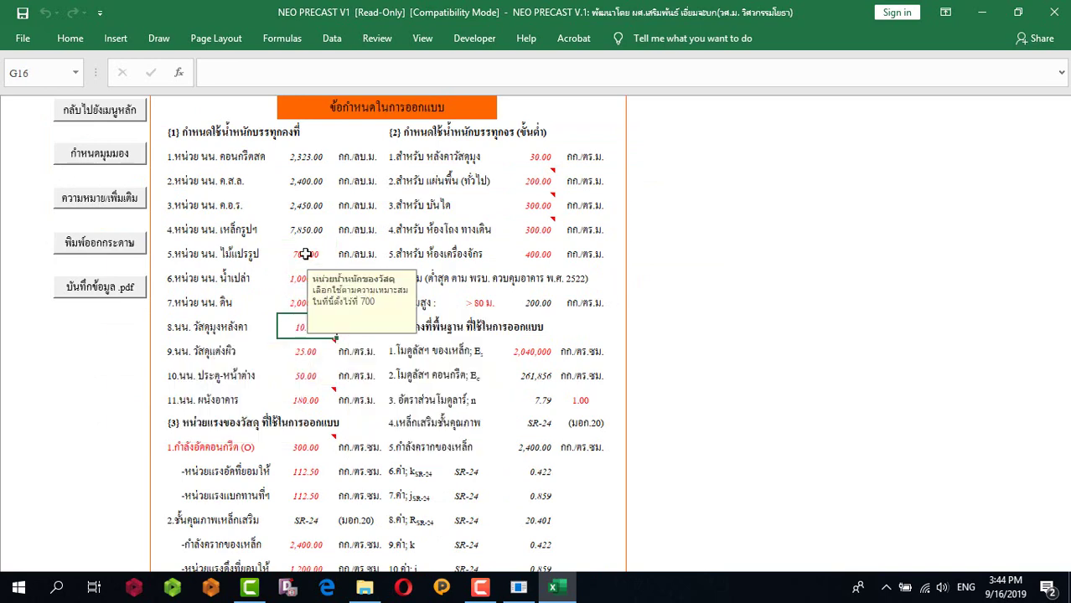
{"action": "key", "text": "Tab"}
{"action": "key", "text": "Tab"}
{"action": "key", "text": "Tab"}
{"action": "key", "text": "Tab"}
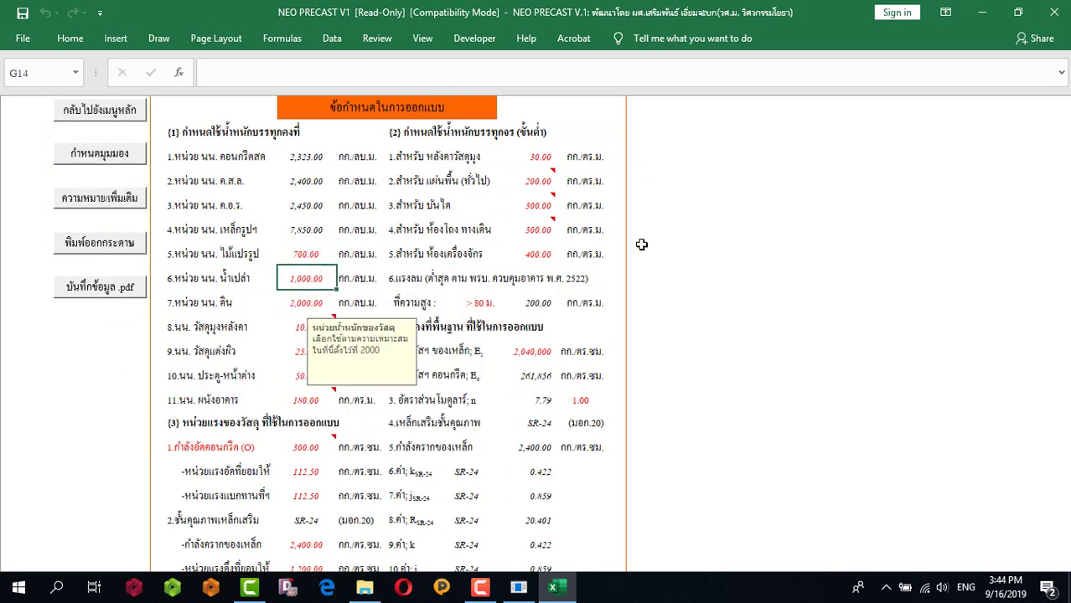
{"action": "key", "text": "Tab"}
{"action": "key", "text": "Tab"}
{"action": "key", "text": "Tab"}
{"action": "key", "text": "Tab"}
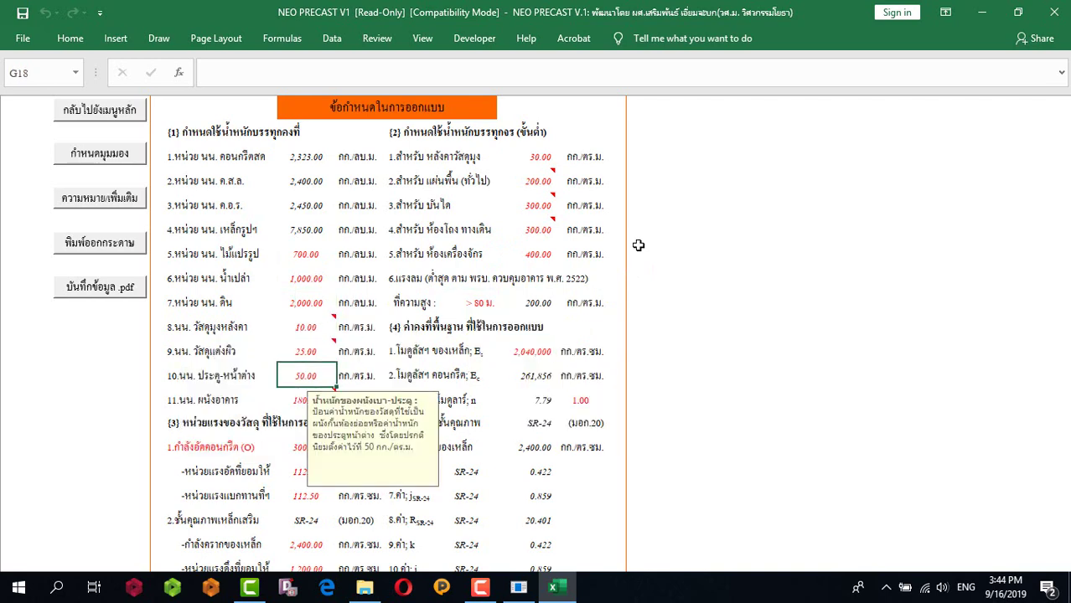
{"action": "left_click", "coordinate": [312, 329]}
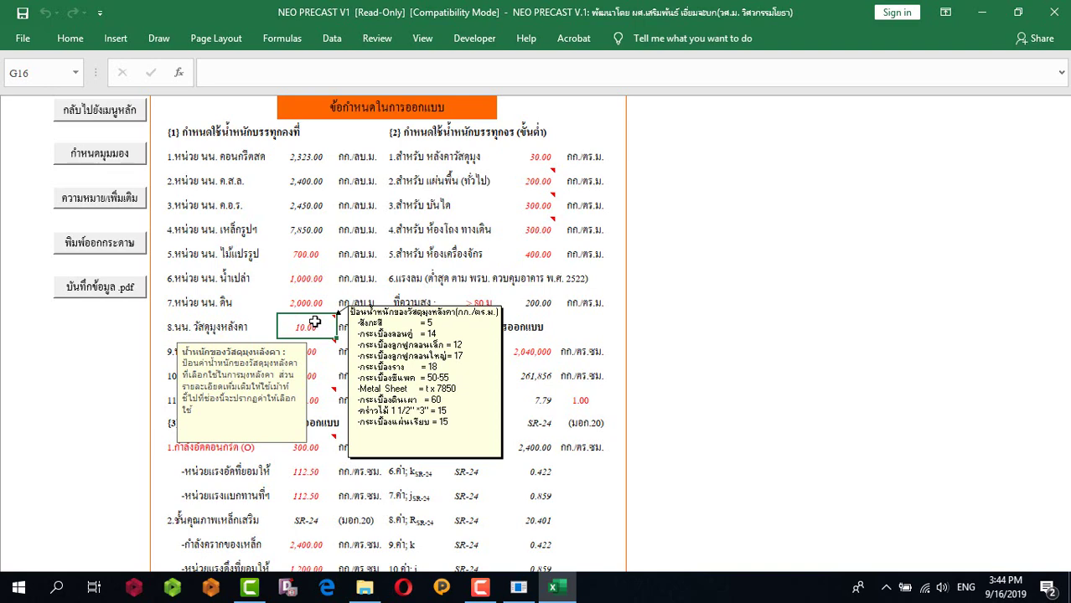
- Switch the concrete compressive strength basis in section {3} to the cube option ([]) and view its available strength grades
{"action": "scroll", "coordinate": [340, 351], "scroll_direction": "down", "scroll_amount": 2}
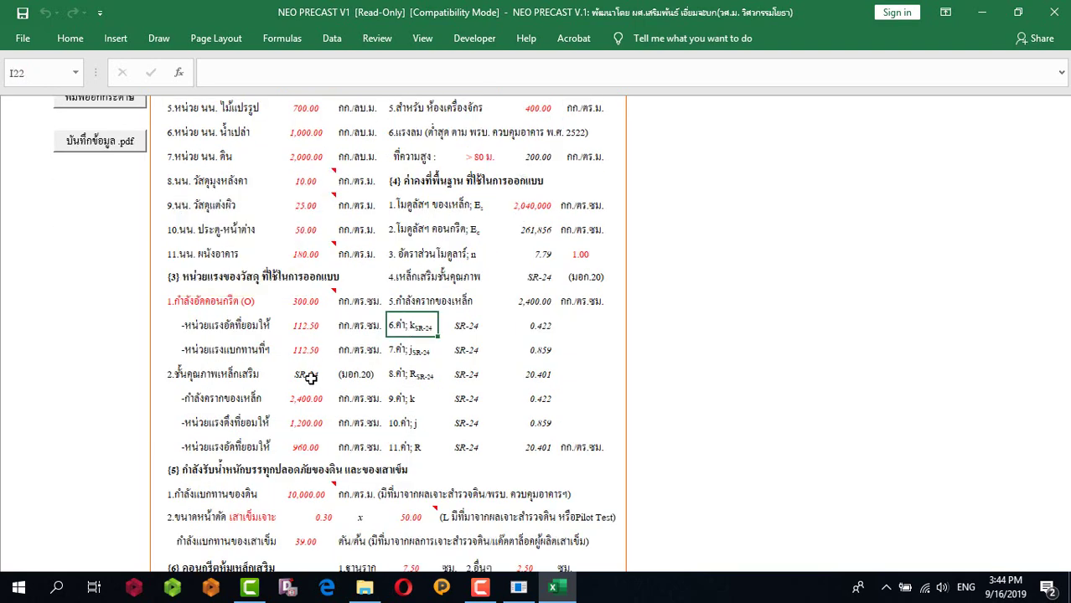
{"action": "scroll", "coordinate": [309, 377], "scroll_direction": "down", "scroll_amount": 1}
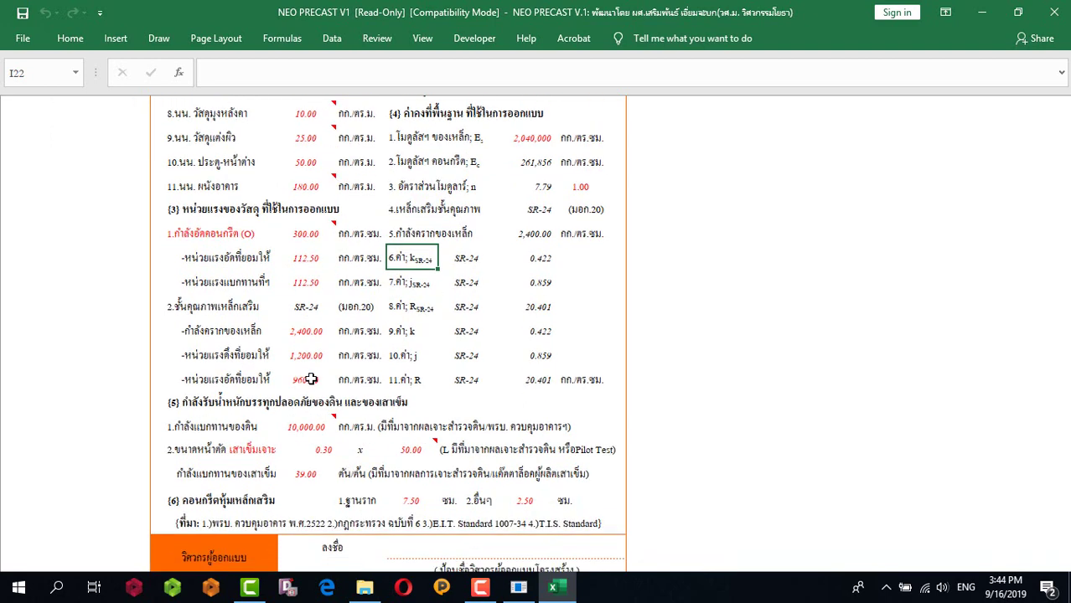
{"action": "scroll", "coordinate": [252, 306], "scroll_direction": "up", "scroll_amount": 2}
{"action": "left_click", "coordinate": [183, 373]}
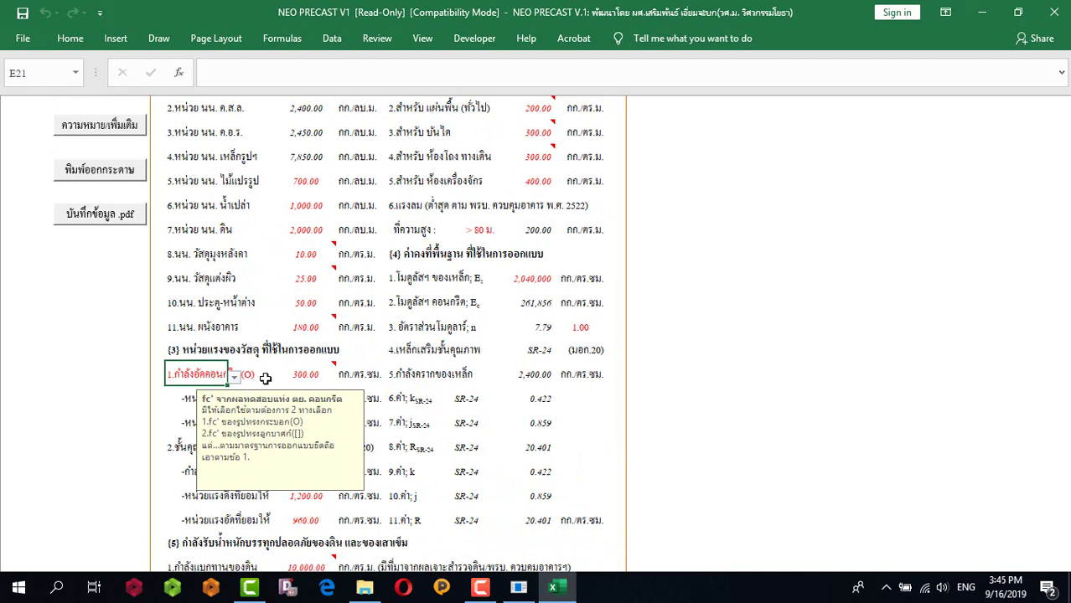
{"action": "left_click", "coordinate": [235, 377]}
{"action": "left_click", "coordinate": [215, 401]}
{"action": "left_click", "coordinate": [306, 374]}
{"action": "left_click", "coordinate": [343, 377]}
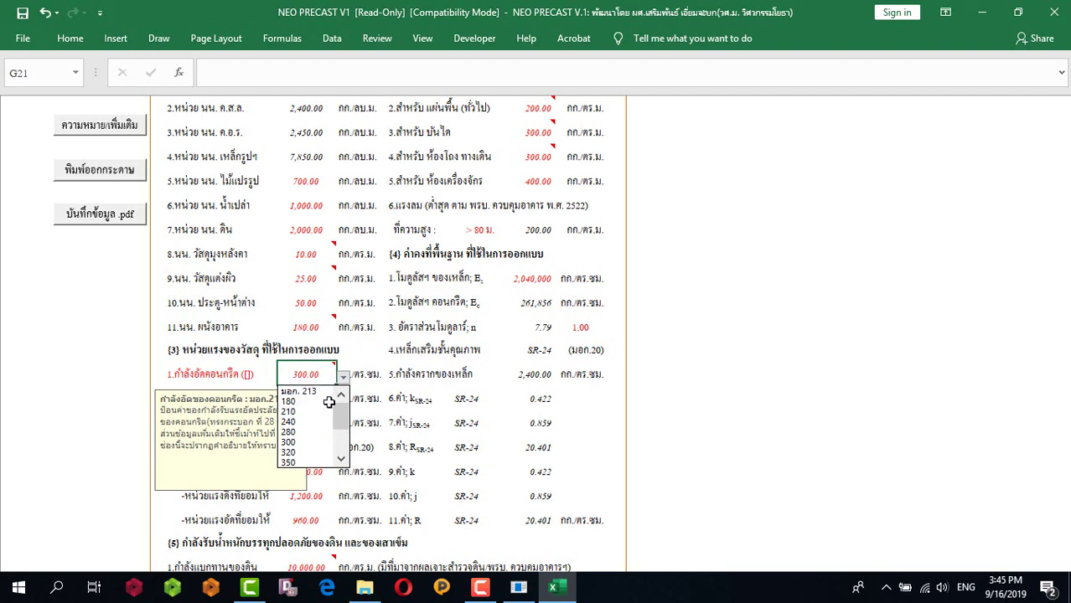
- Set the concrete compressive strength basis to the cylinder option (O) and its strength to 240
{"action": "left_click", "coordinate": [214, 377]}
{"action": "left_click", "coordinate": [195, 373]}
{"action": "left_click", "coordinate": [236, 378]}
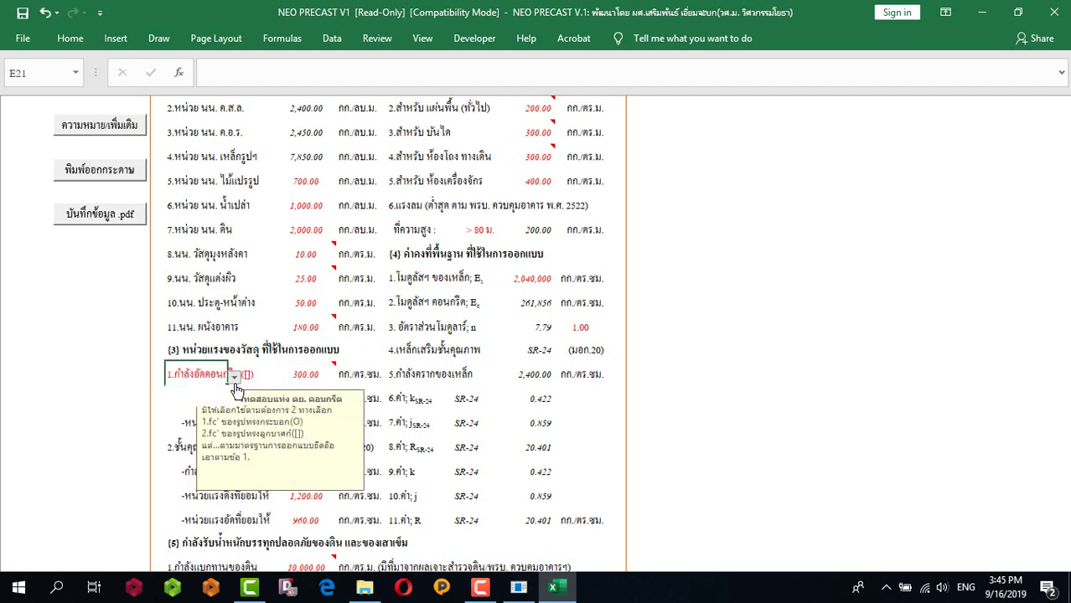
{"action": "left_click", "coordinate": [223, 392]}
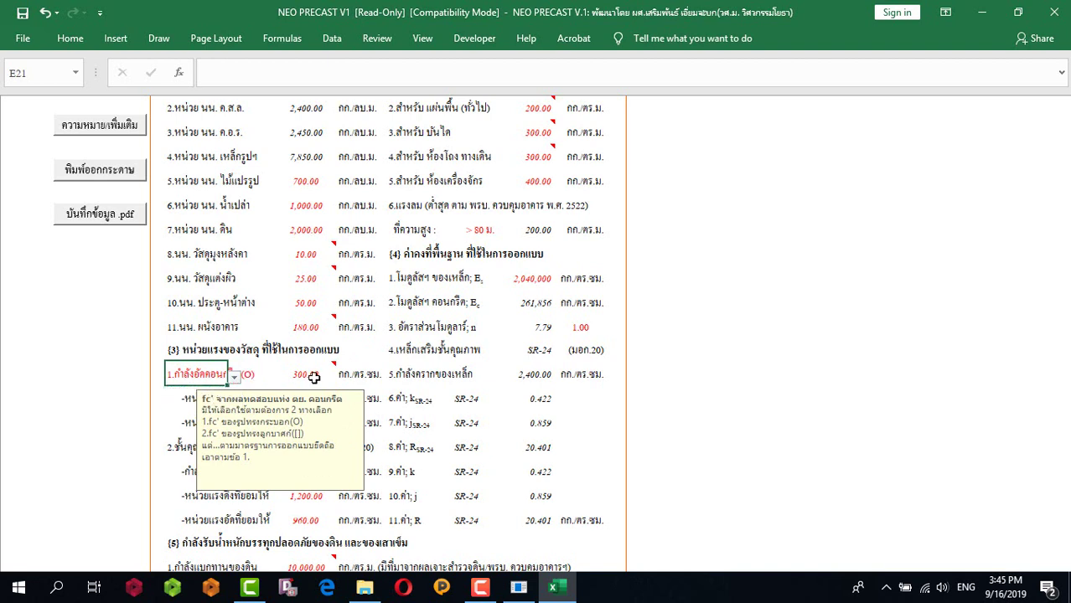
{"action": "left_click", "coordinate": [305, 375]}
{"action": "left_click", "coordinate": [343, 377]}
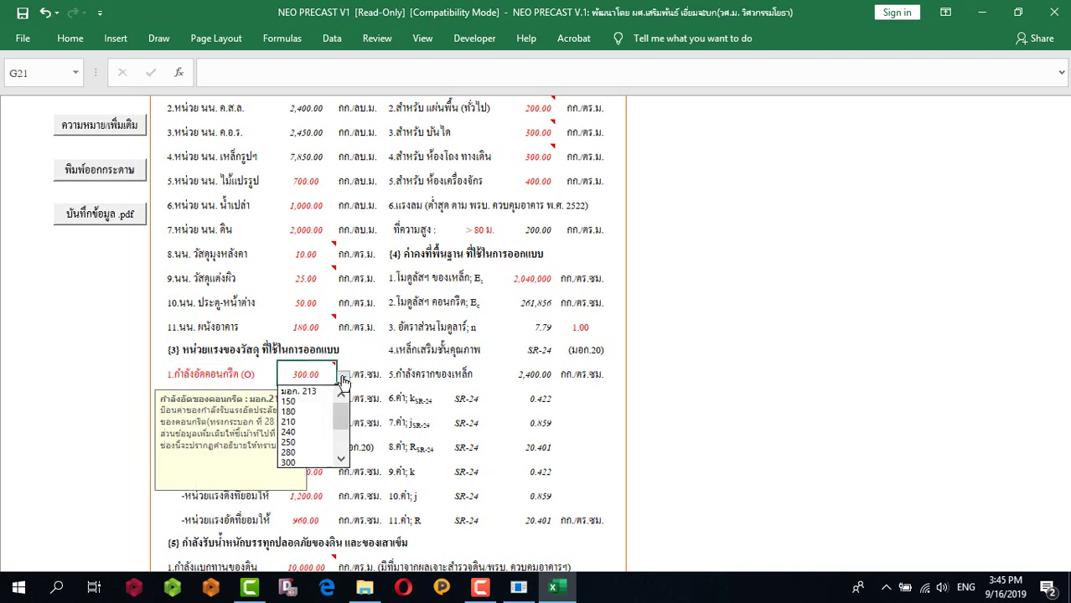
{"action": "left_click", "coordinate": [306, 433]}
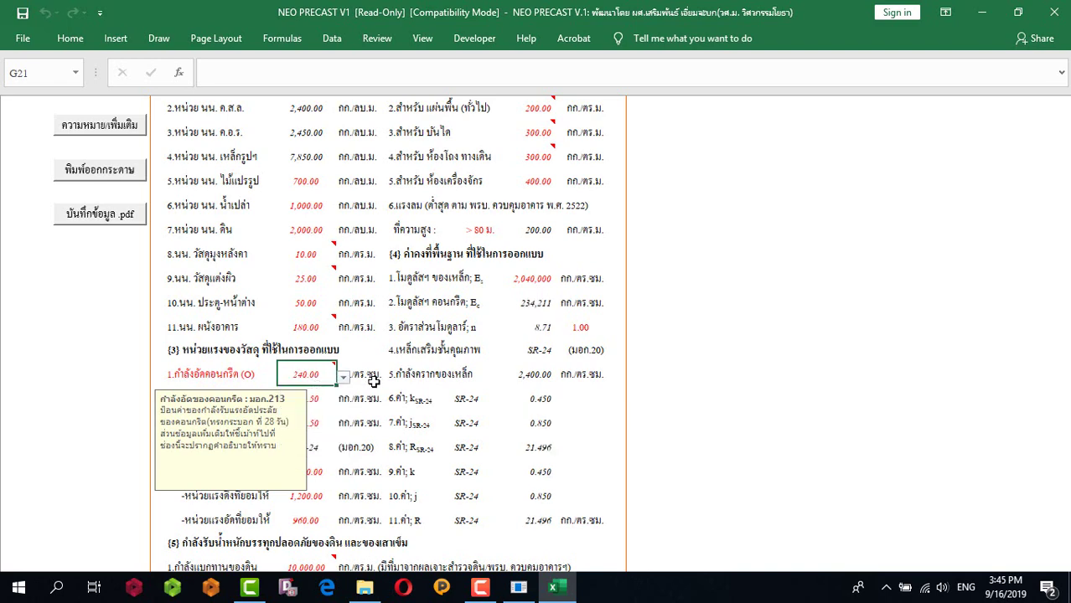
- Review the values offered for the concrete's allowable compressive stress in section {3} without choosing one
{"action": "scroll", "coordinate": [374, 382], "scroll_direction": "down", "scroll_amount": 2}
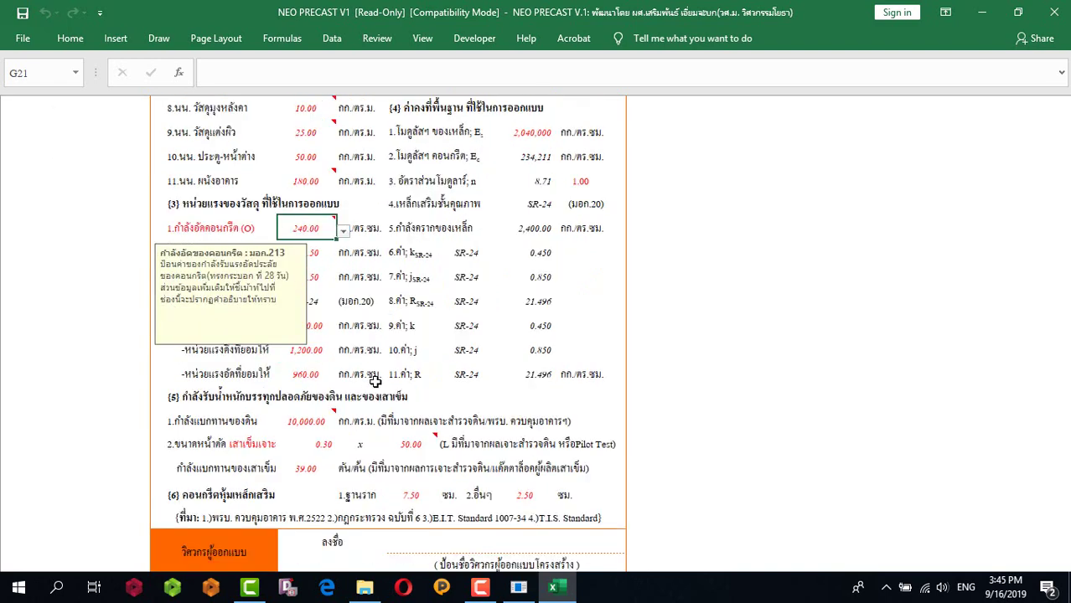
{"action": "left_click", "coordinate": [329, 251]}
{"action": "left_click", "coordinate": [343, 255]}
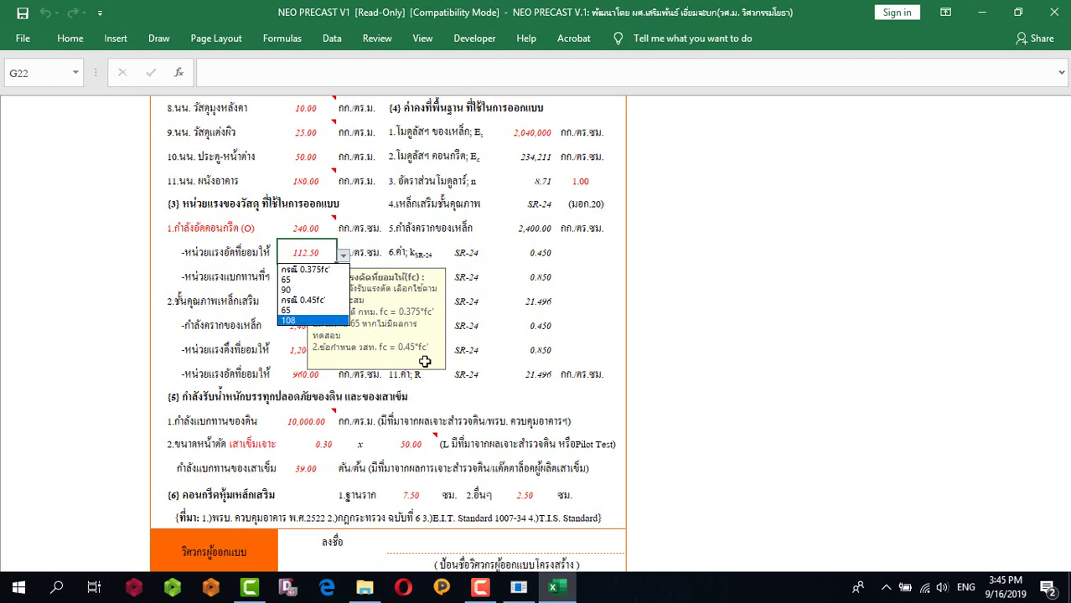
{"action": "key", "text": "Escape"}
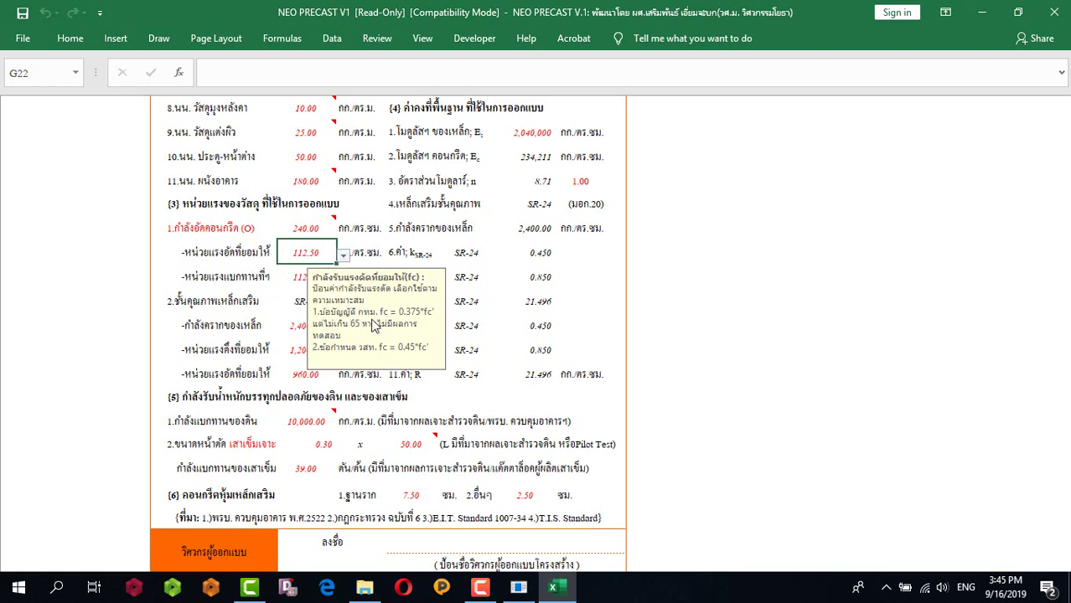